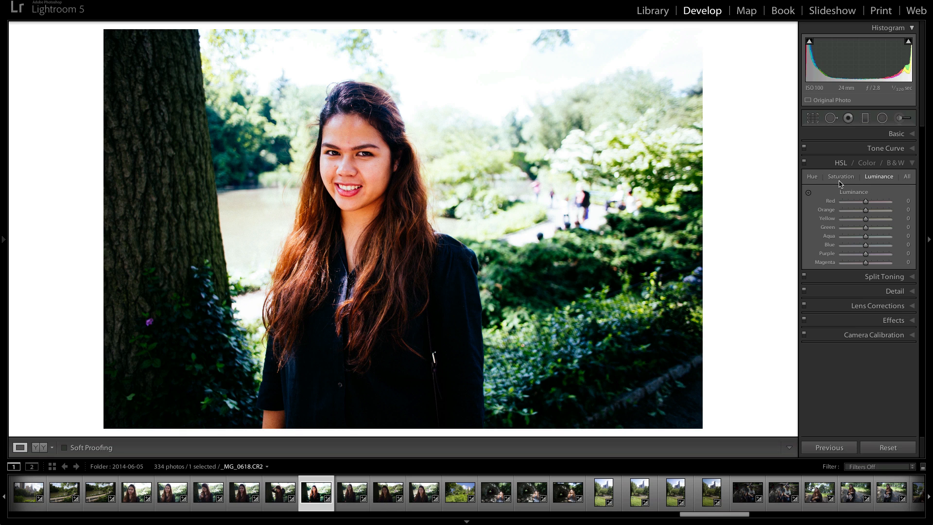
left_click(812, 177)
left_click(864, 167)
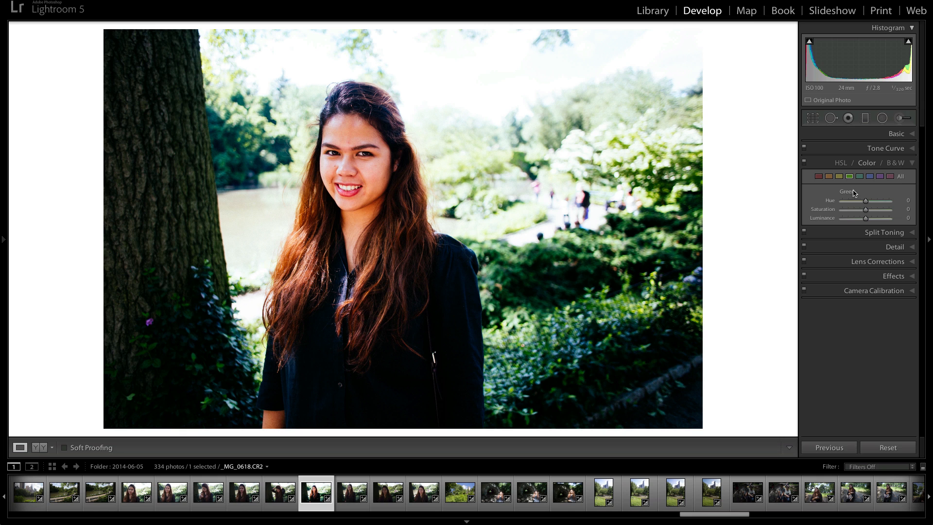
left_click(840, 163)
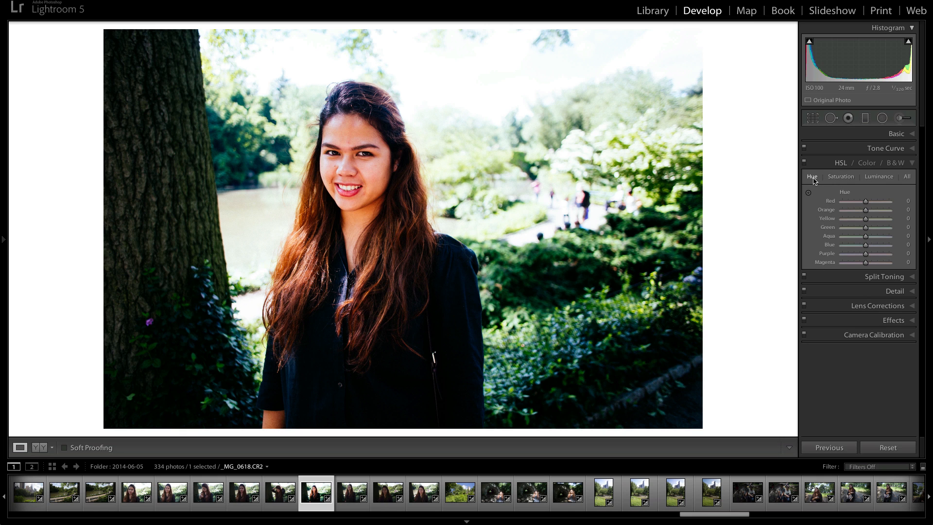
left_click(868, 165)
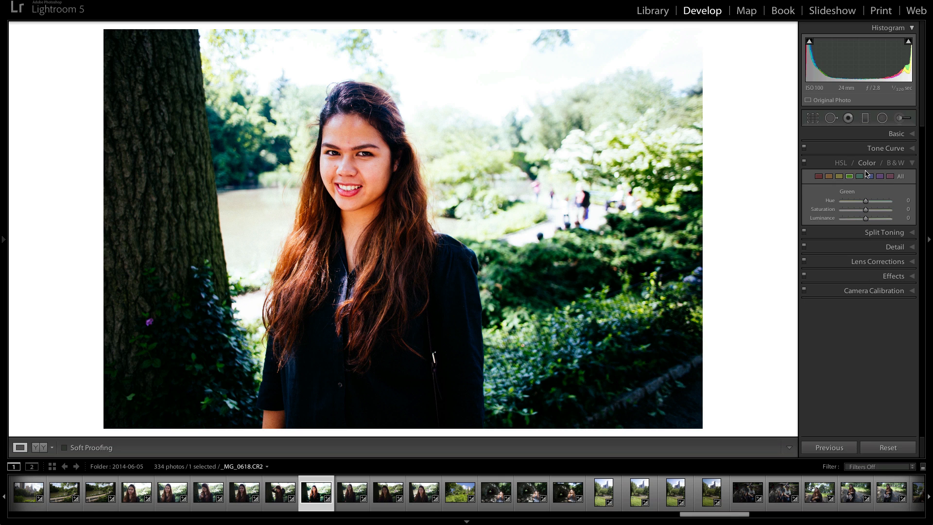
left_click(840, 163)
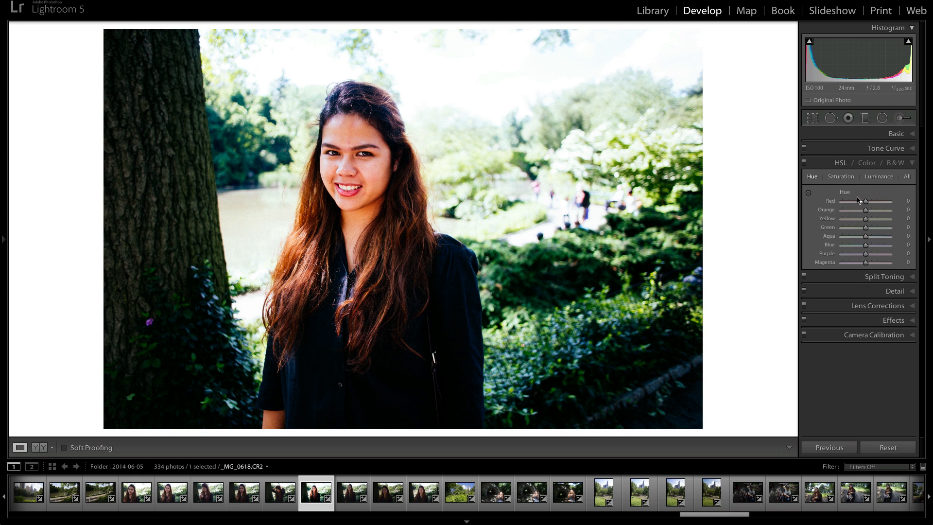
In the Color adjustments, set the green hue to +22 and luminance to -100, keeping its saturation at 0
left_click(866, 164)
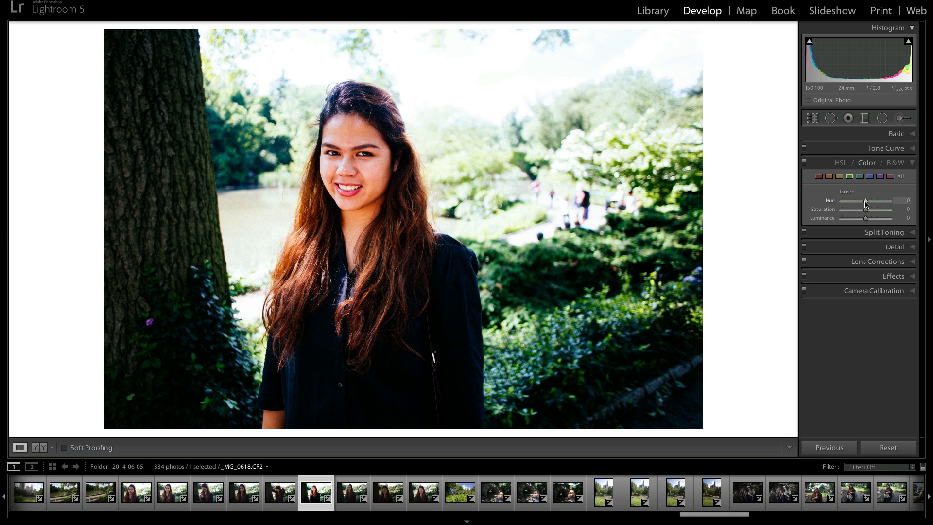
left_click_drag(865, 203, 834, 217)
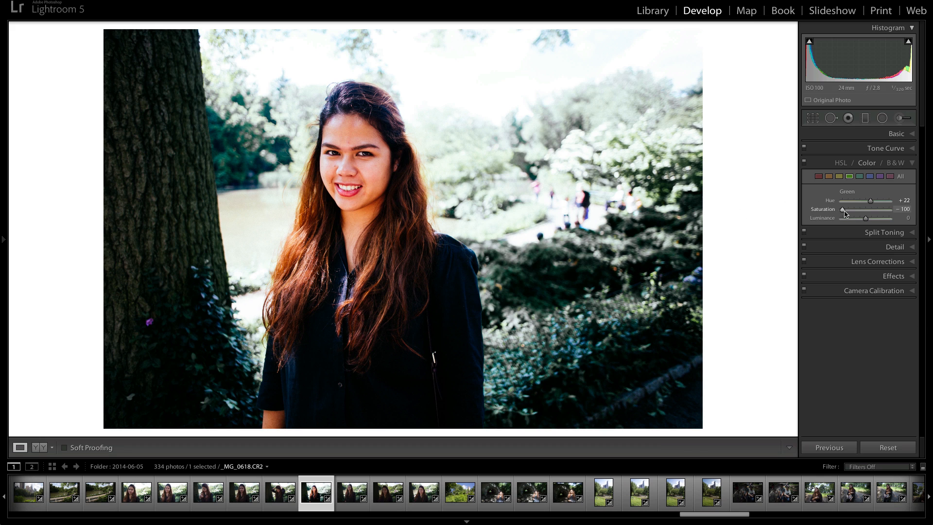
double_click(842, 210)
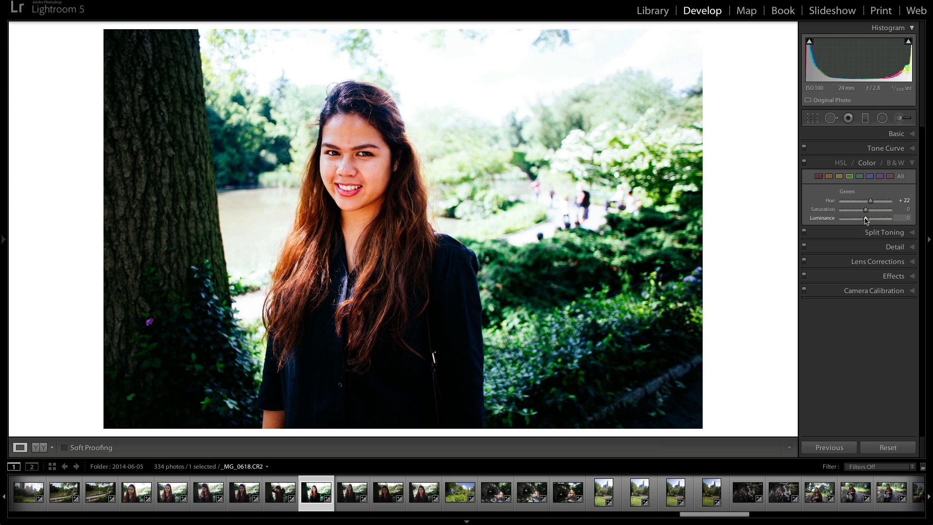
left_click_drag(866, 220, 886, 221)
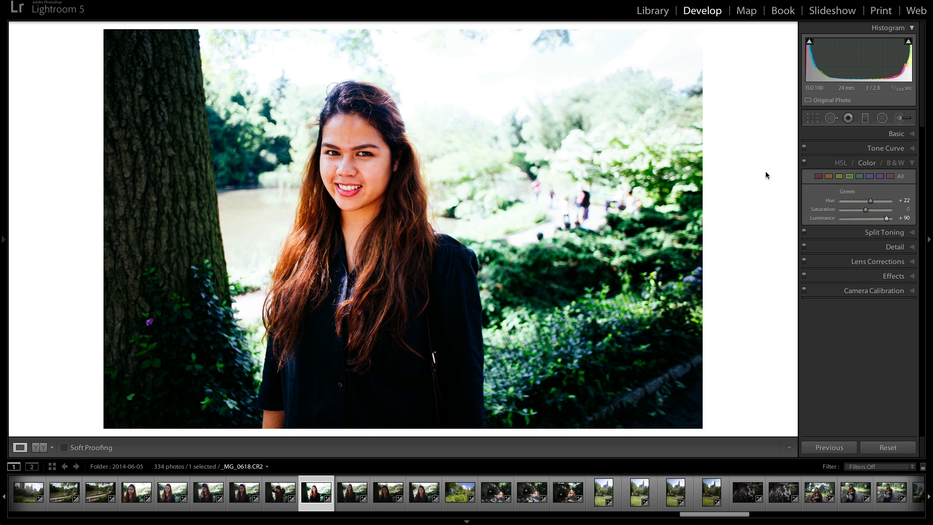
left_click_drag(887, 218, 827, 218)
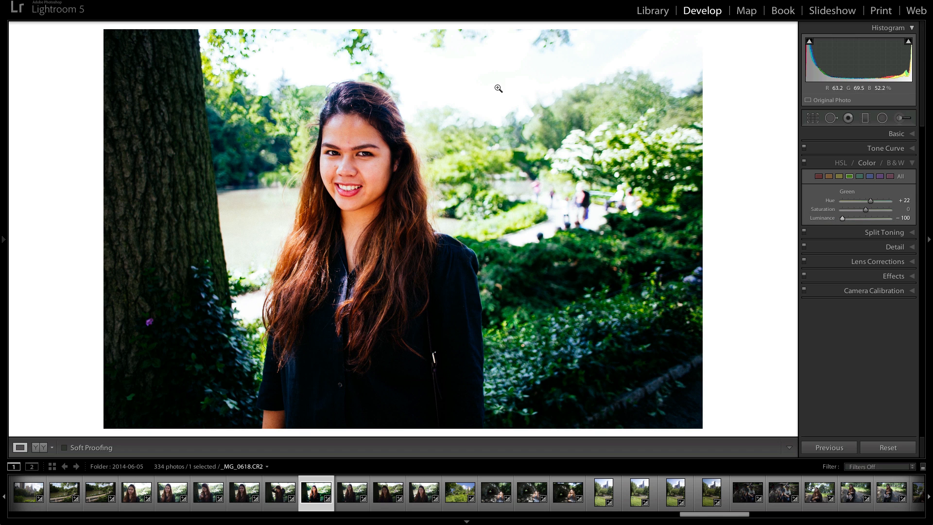
Try the blue luminance at -100 and at +100, and reset it to its default
left_click(870, 177)
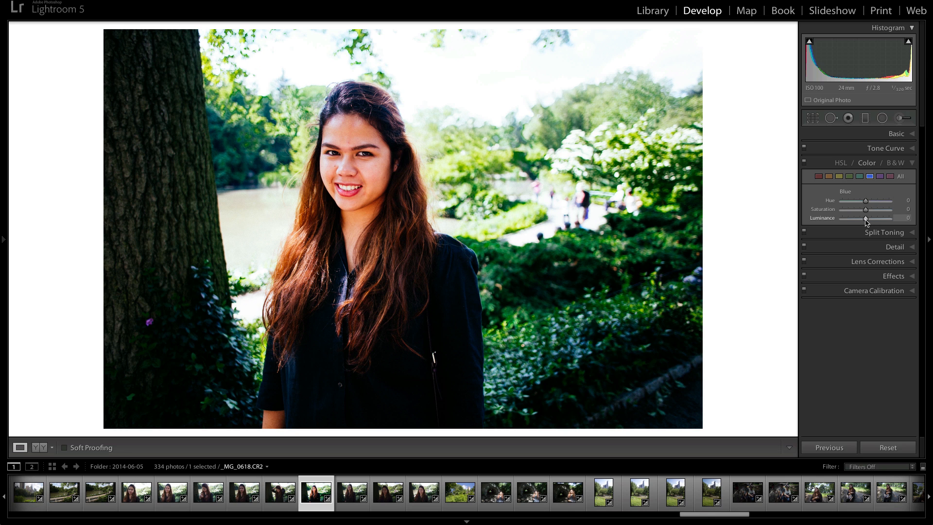
left_click_drag(867, 220, 826, 219)
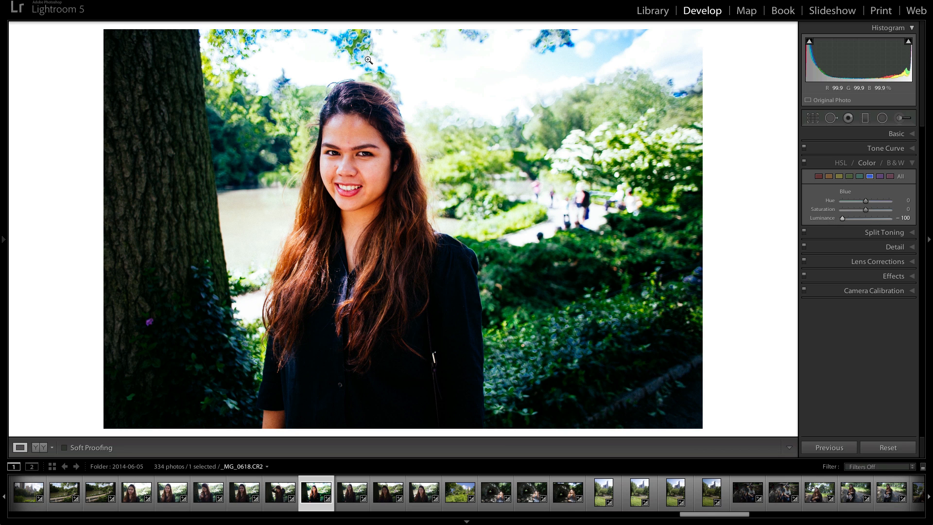
left_click_drag(844, 221, 895, 222)
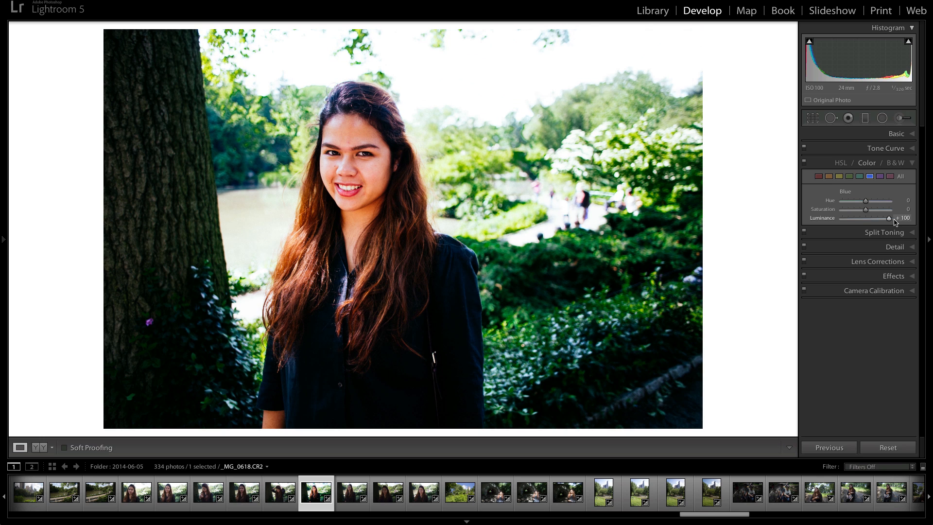
double_click(891, 219)
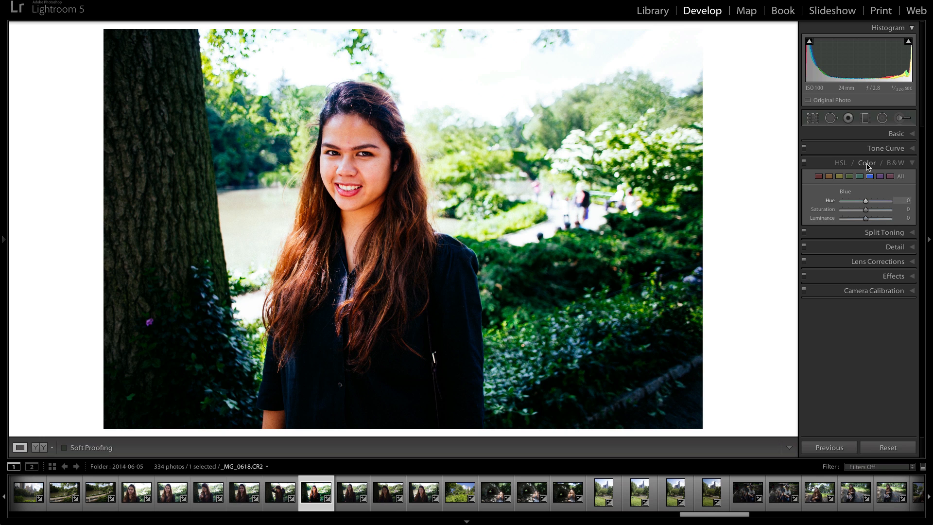
Set the red saturation to +48 and luminance to +36, and reset the red hue to 0
left_click(849, 177)
left_click(819, 176)
left_click_drag(865, 210, 895, 215)
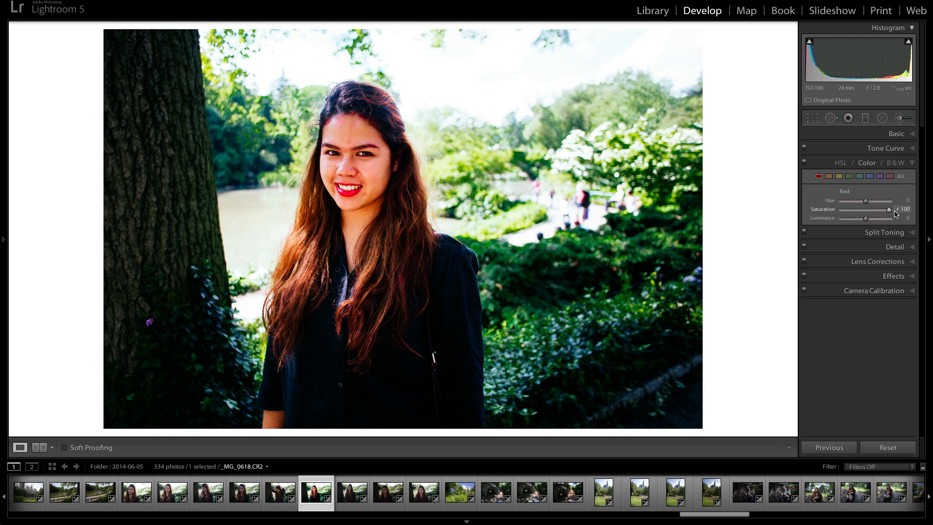
mouse_move(893, 213)
left_mouse_down()
mouse_move(835, 223)
mouse_move(874, 222)
mouse_move(845, 202)
mouse_move(884, 204)
left_mouse_up()
double_click(882, 202)
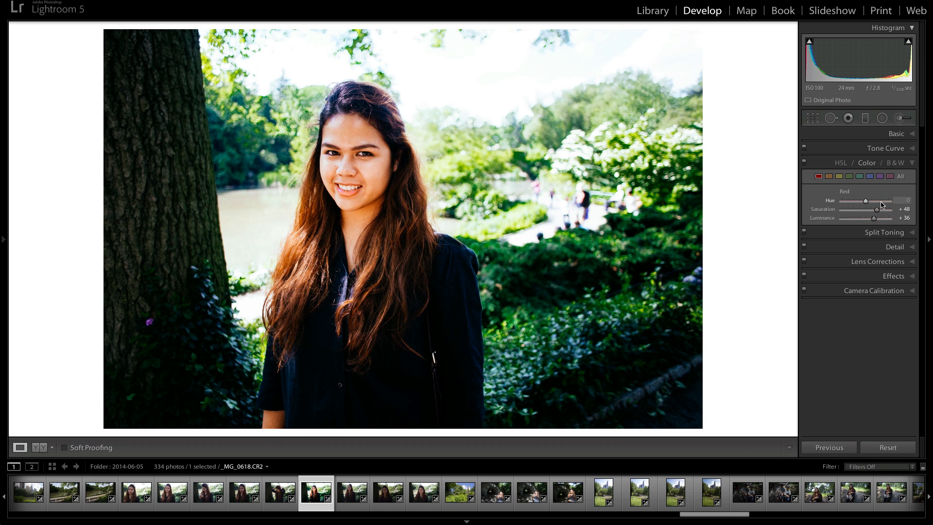
Set the yellow hue to +44, saturation to +23 and luminance to -5
left_click(840, 178)
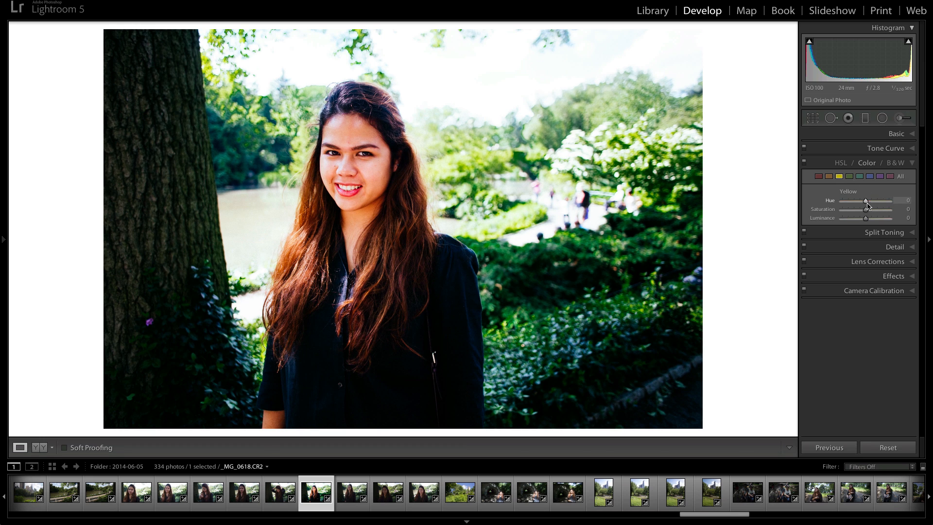
left_click_drag(866, 202, 906, 212)
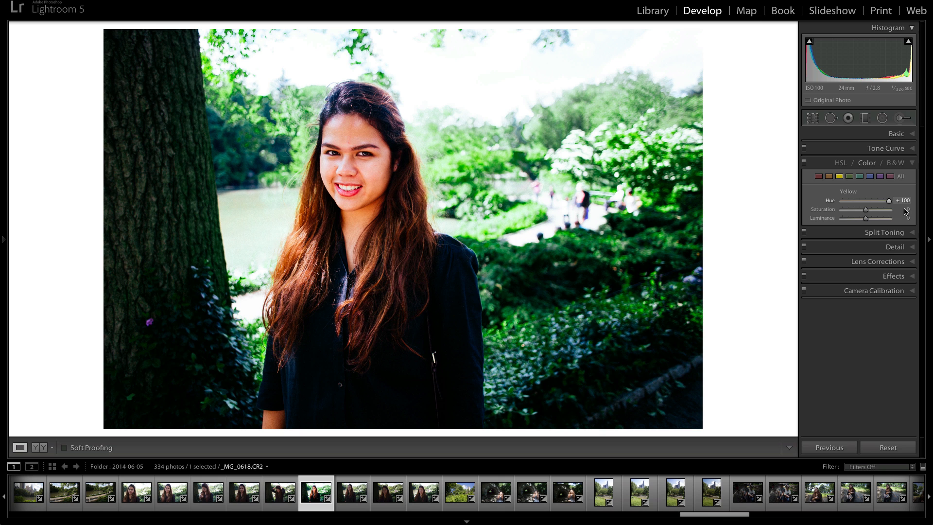
left_click(877, 202)
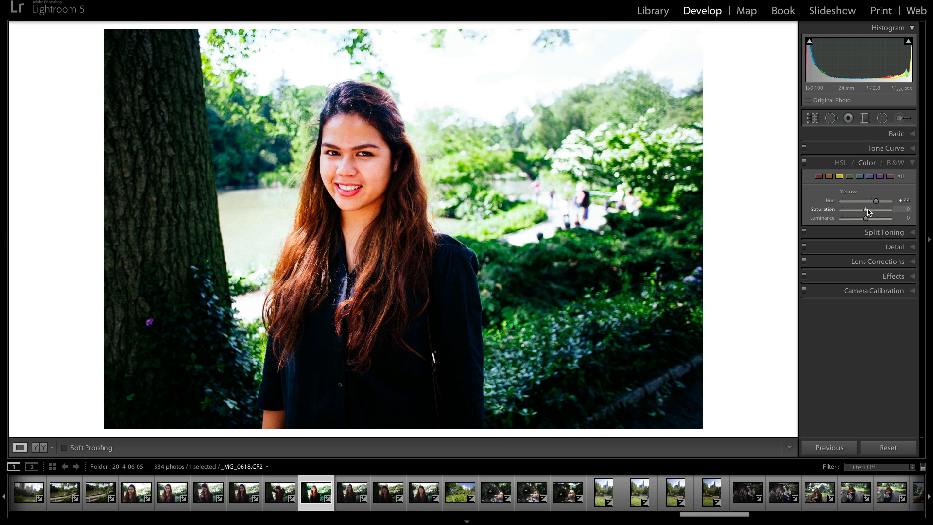
mouse_move(866, 209)
left_mouse_down()
mouse_move(835, 210)
mouse_move(896, 216)
mouse_move(854, 222)
mouse_move(865, 223)
left_mouse_up()
Set the orange hue to +14, saturation to -5 and luminance to -12
left_click(829, 176)
mouse_move(867, 205)
left_mouse_down()
mouse_move(846, 206)
mouse_move(868, 208)
left_mouse_up()
mouse_move(867, 205)
left_mouse_down()
mouse_move(881, 211)
mouse_move(868, 216)
left_mouse_up()
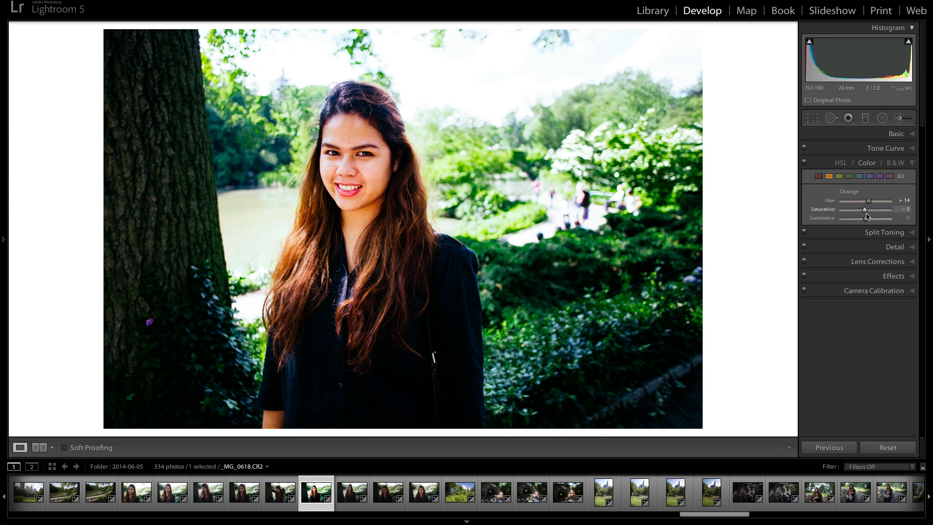
mouse_move(866, 219)
left_mouse_down()
mouse_move(878, 221)
mouse_move(864, 220)
left_mouse_up()
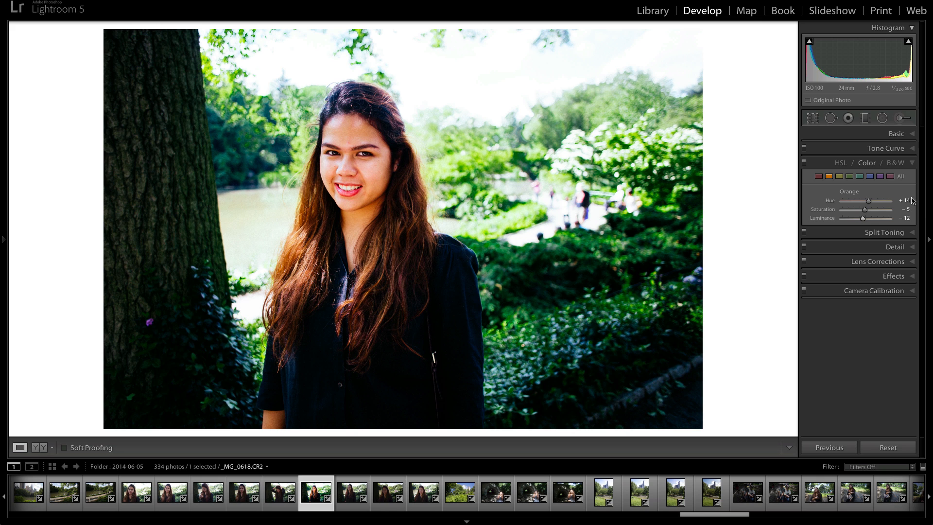
In the HSL adjustments, use the hue Targeted Adjustment tool on the background foliage to raise green to about +95 and aqua to about +98
left_click(840, 163)
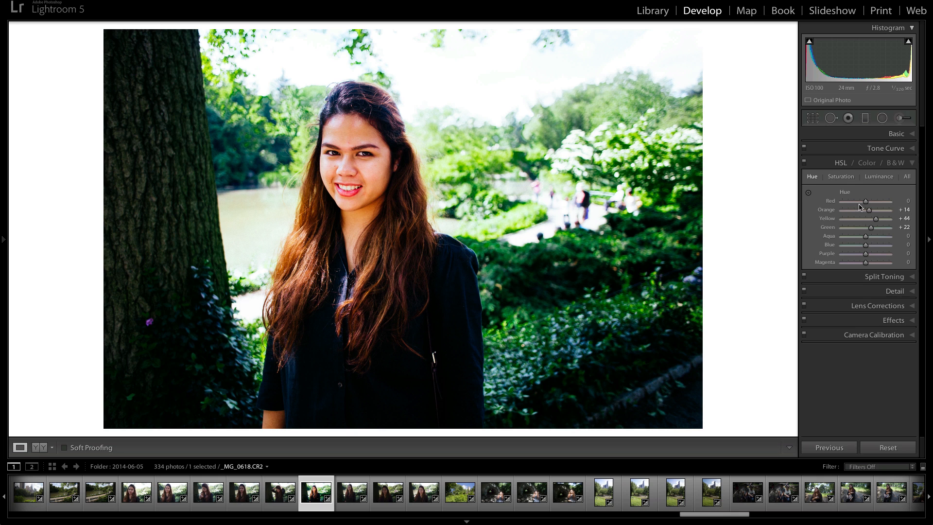
left_click(878, 176)
left_click(812, 177)
left_click(809, 193)
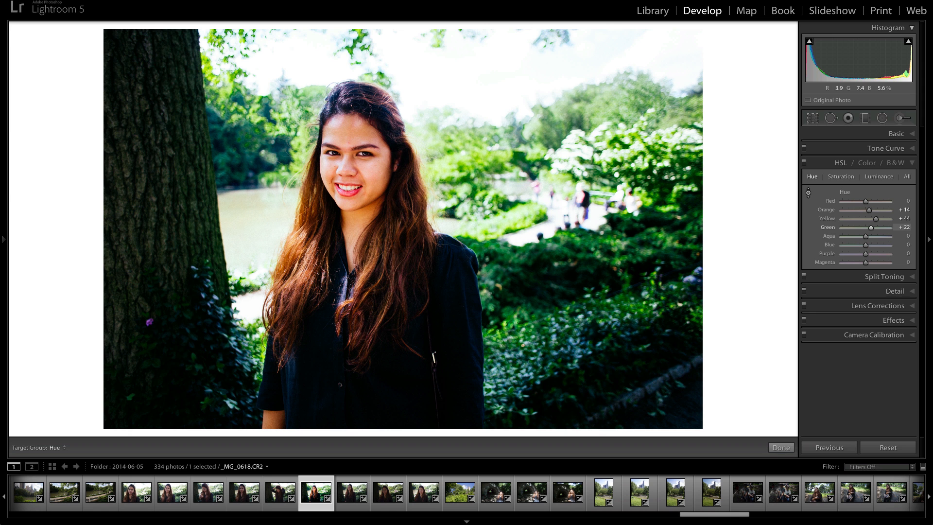
left_click_drag(558, 262, 559, 221)
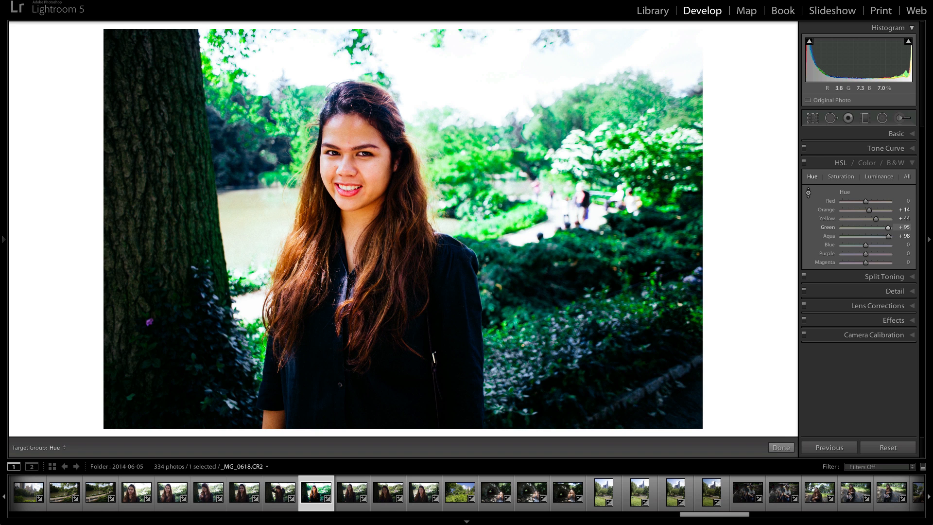
Try raising red and orange saturation to +100 with targeted adjustment on the woman's face, undo it, and return to the hue adjustments
left_click(881, 178)
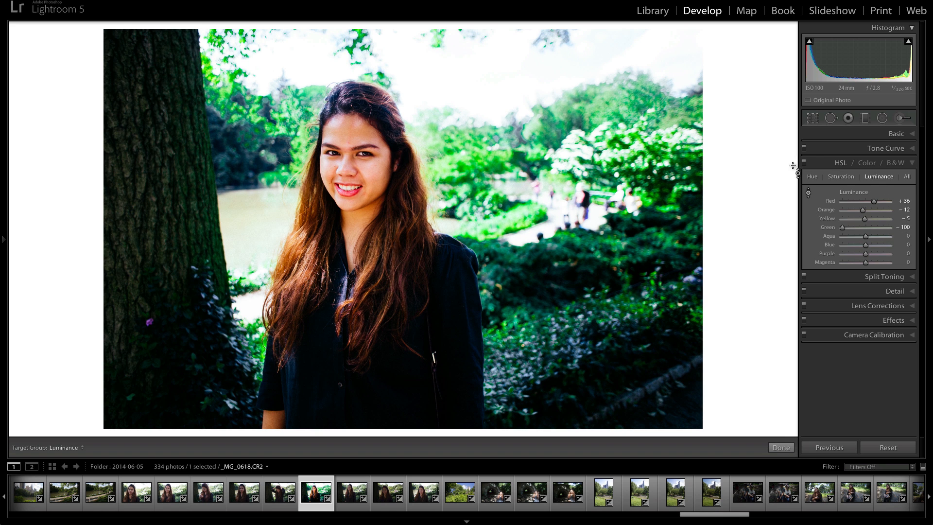
left_click(838, 175)
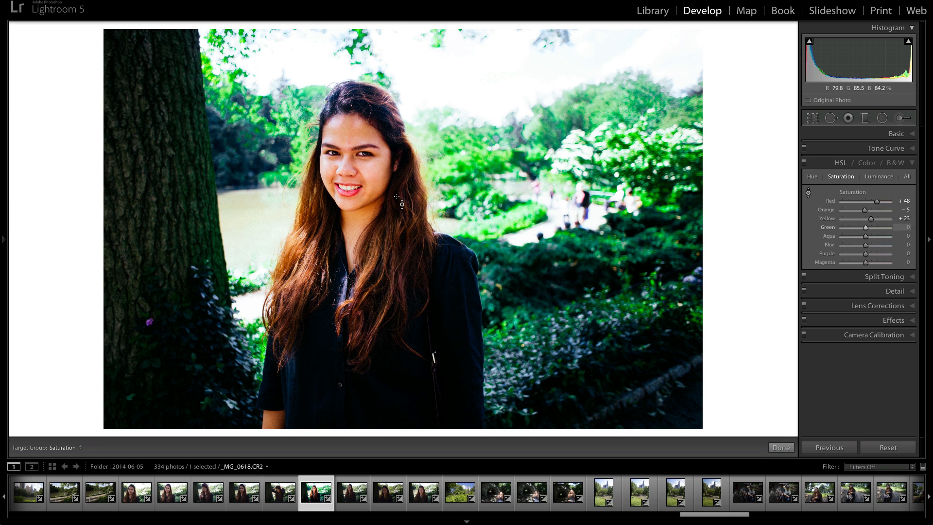
left_click_drag(379, 174, 379, 102)
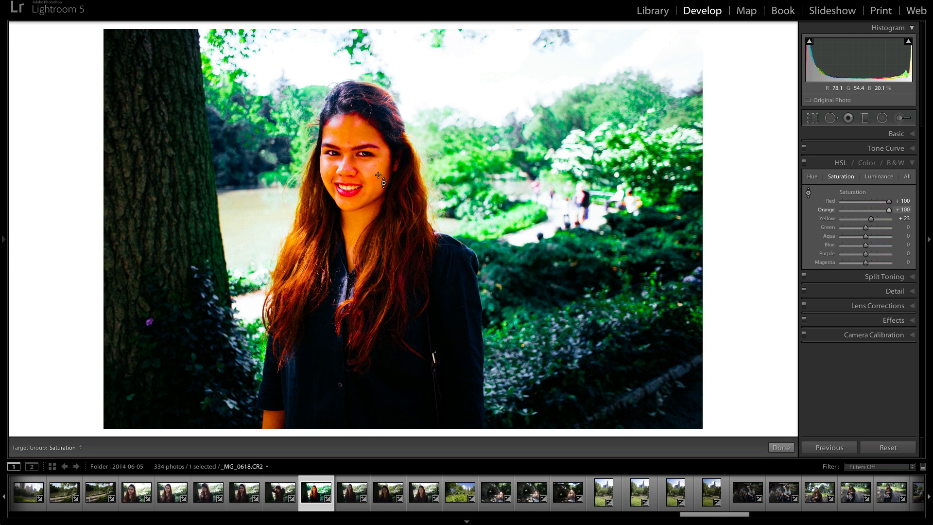
key("ctrl+z")
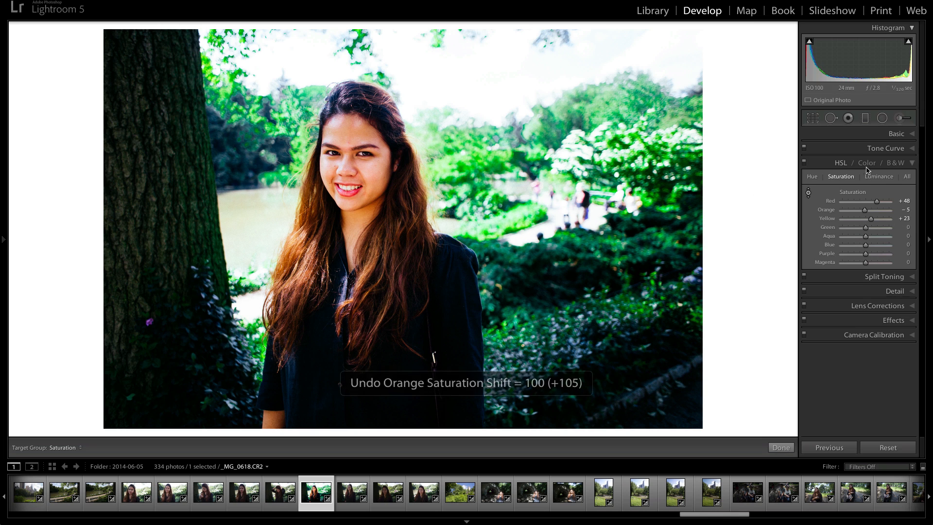
left_click(812, 178)
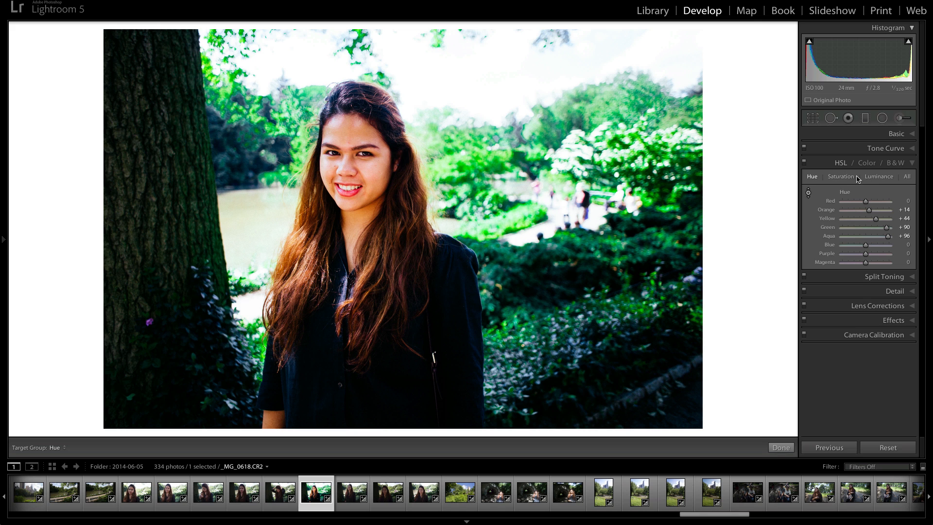